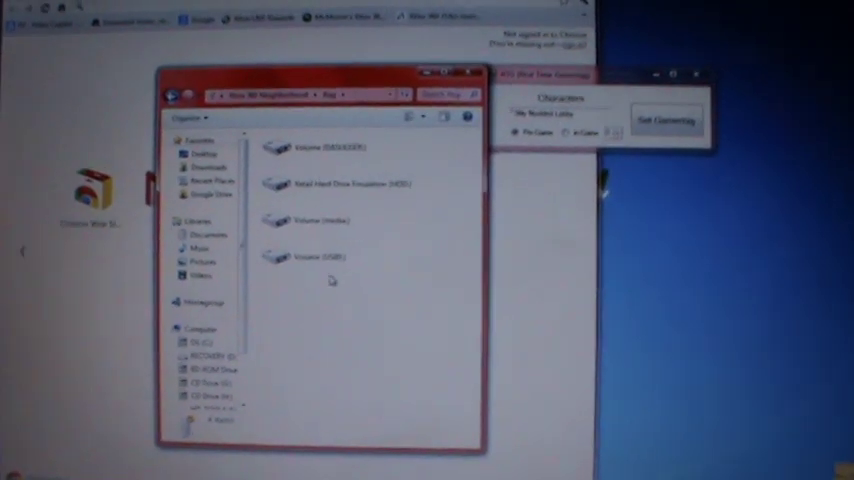
# - Select the console's USB volume in Xbox 360 Neighborhood to browse to the game folder
pyautogui.click(318, 250)
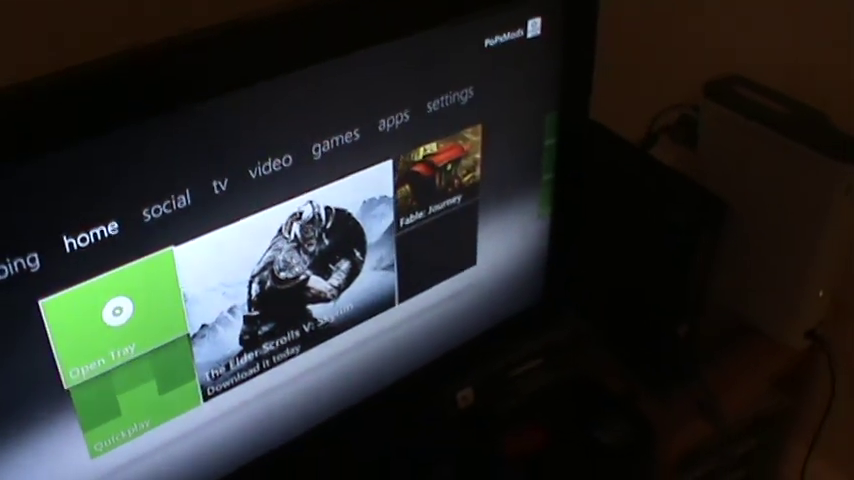
# - Move right from the Home hub to the TV hub on the dashboard
pyautogui.press('Right')
pyautogui.press('Right')
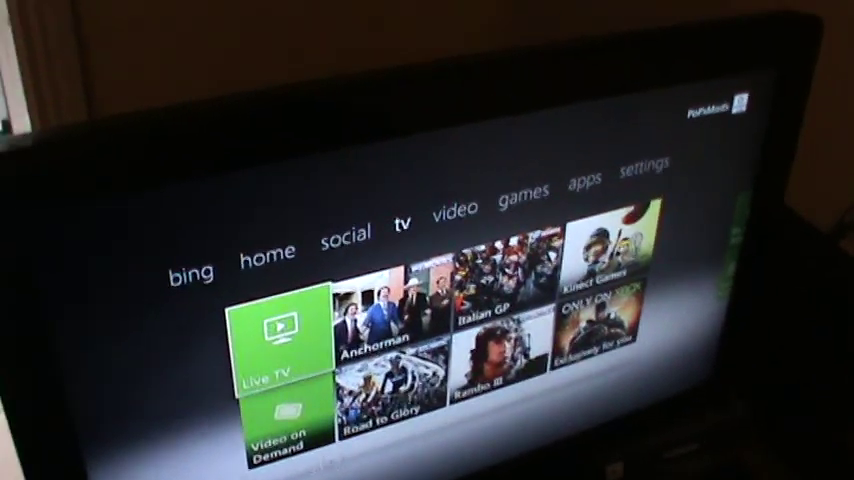